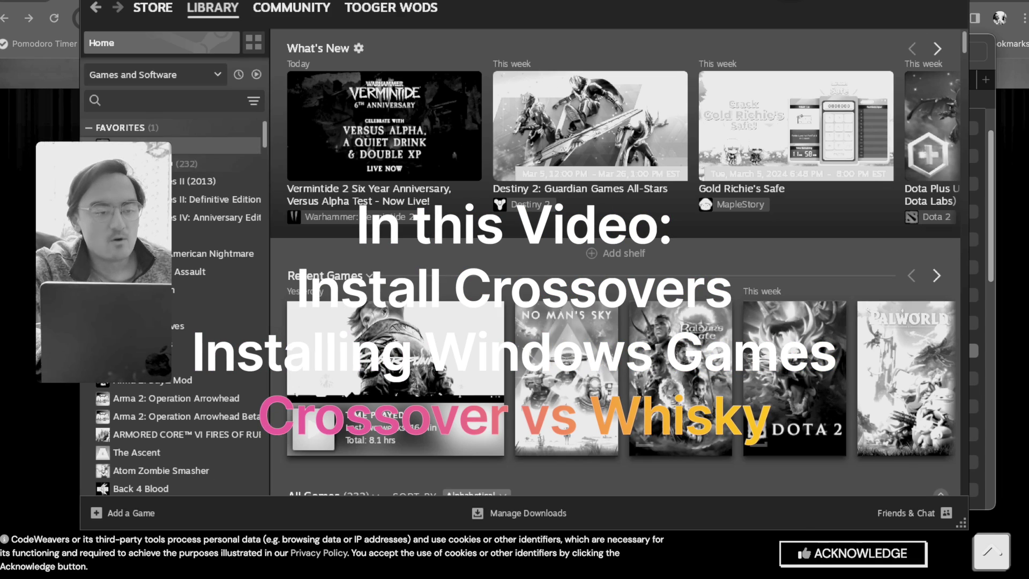
left_click(256, 74)
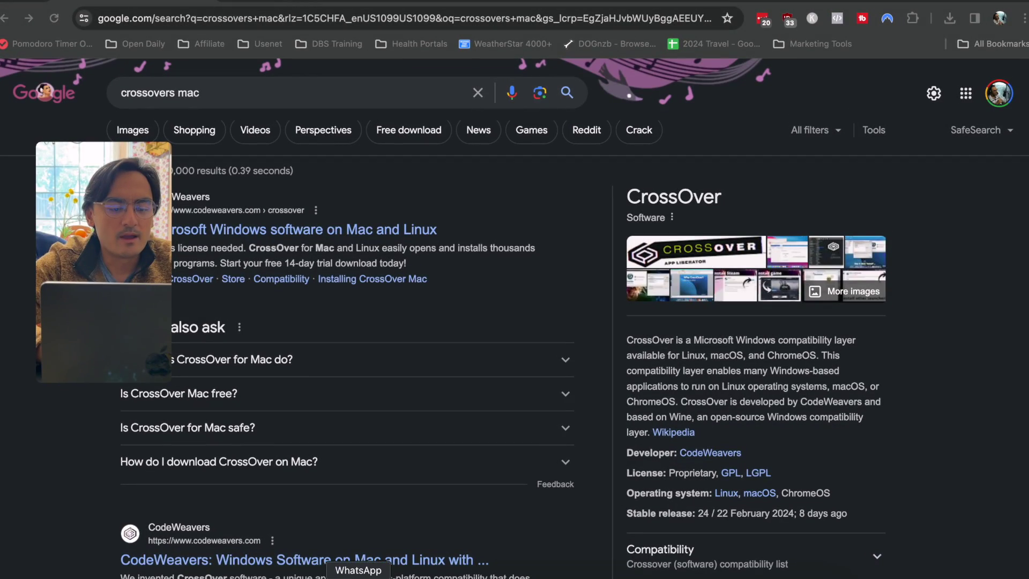
left_click(298, 578)
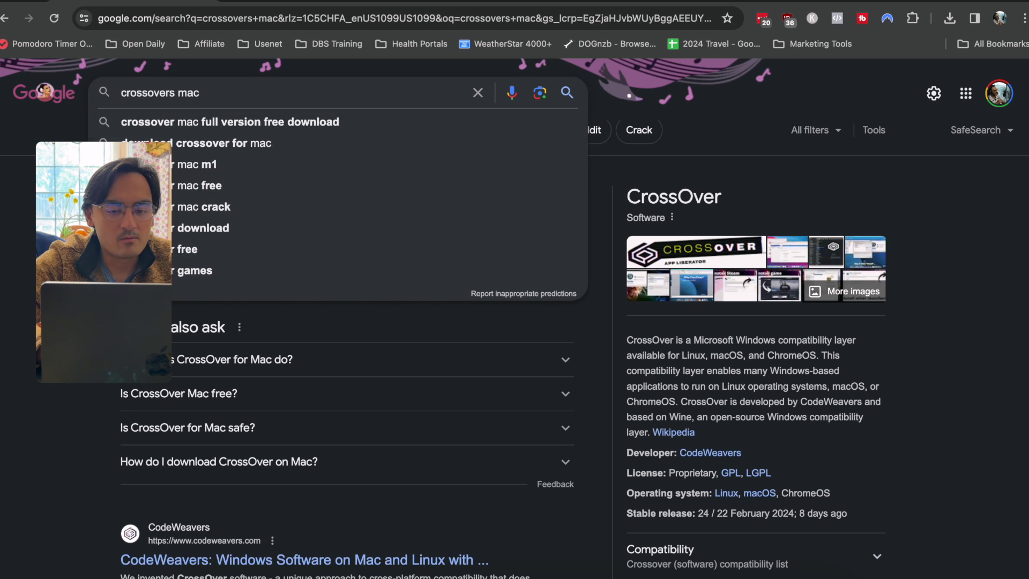
key("Escape")
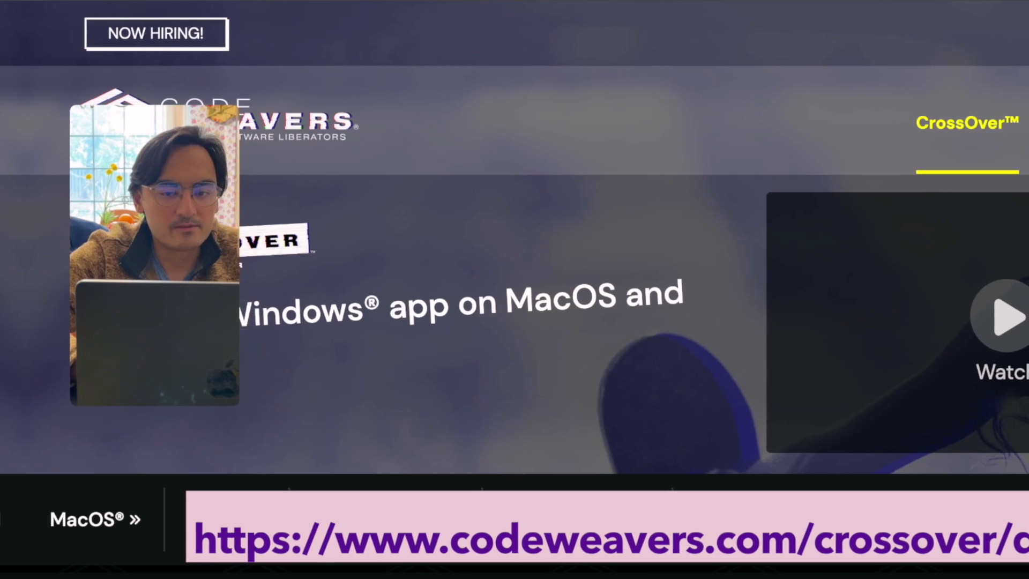
- Open the CrossOver Mac free trial download form for macOS and try to submit it with the name and email left blank
scroll(514, 289, "down", 8)
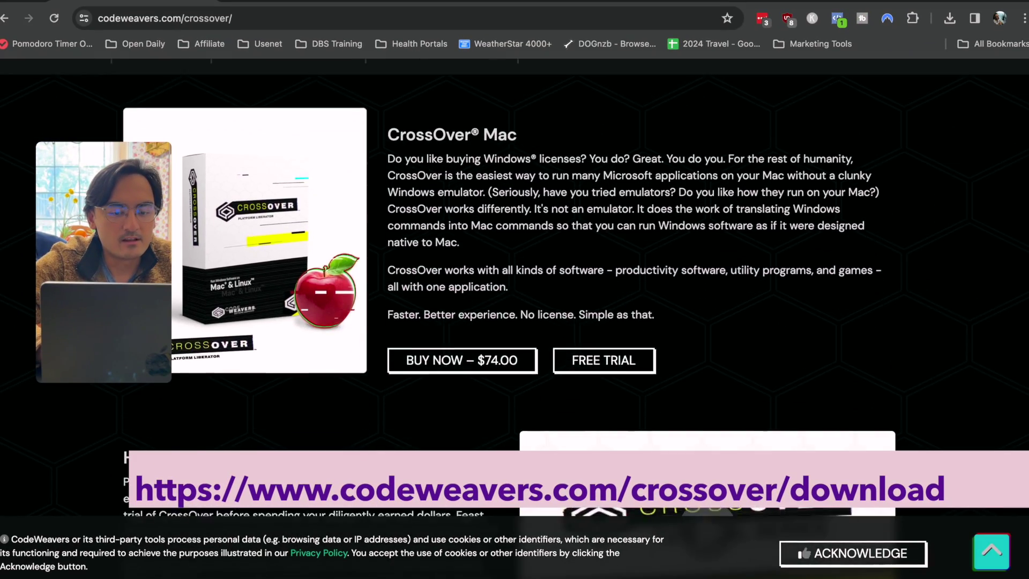
scroll(461, 295, "down", 2)
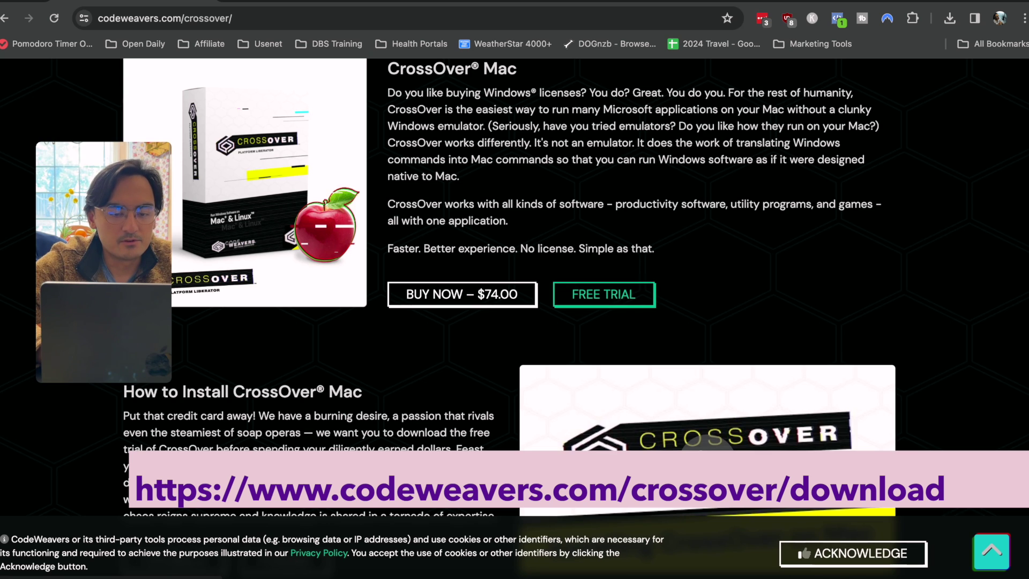
scroll(604, 278, "down", 1)
left_click(604, 273)
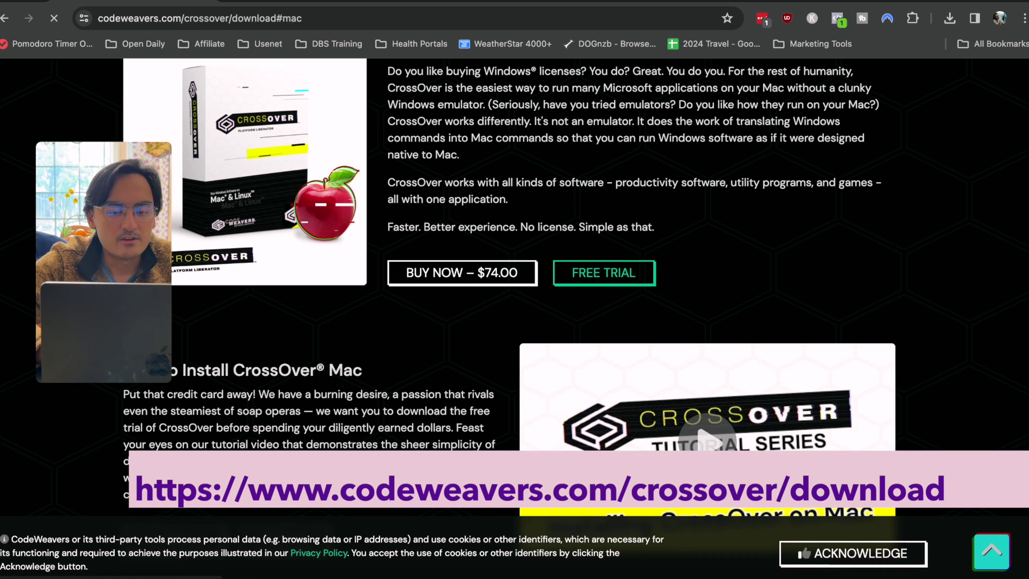
scroll(514, 290, "down", 8)
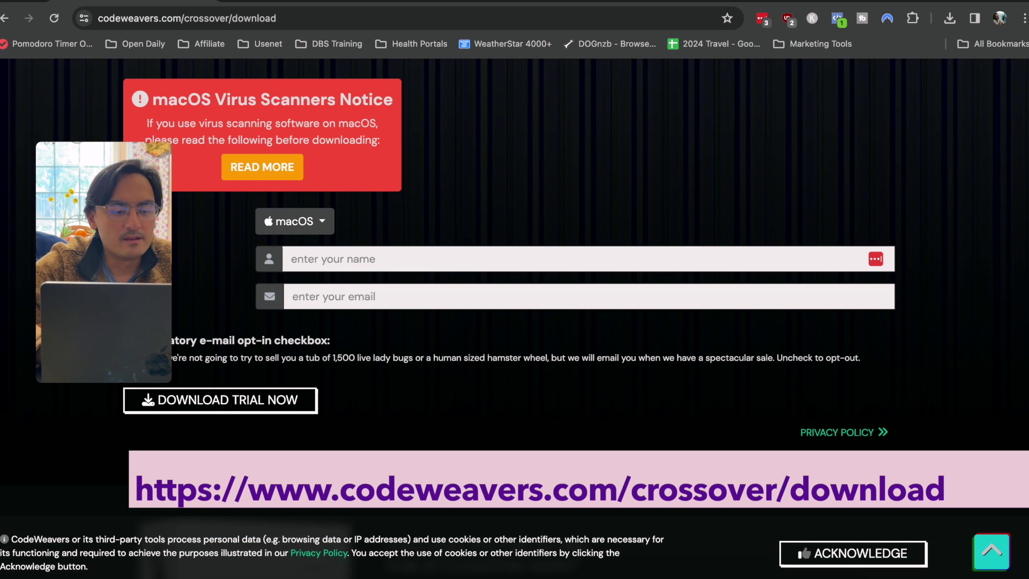
left_click(220, 400)
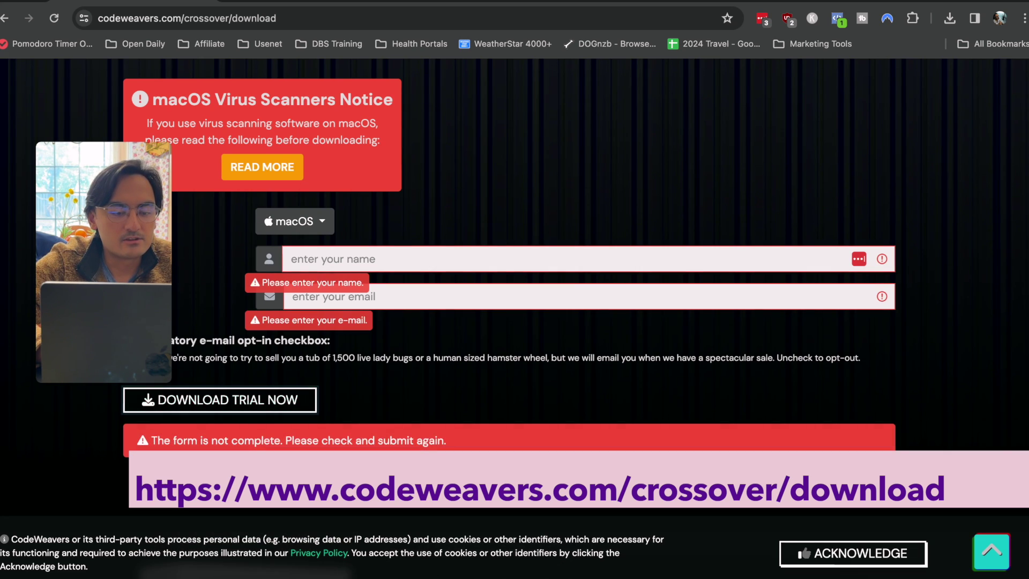
scroll(514, 289, "up", 1)
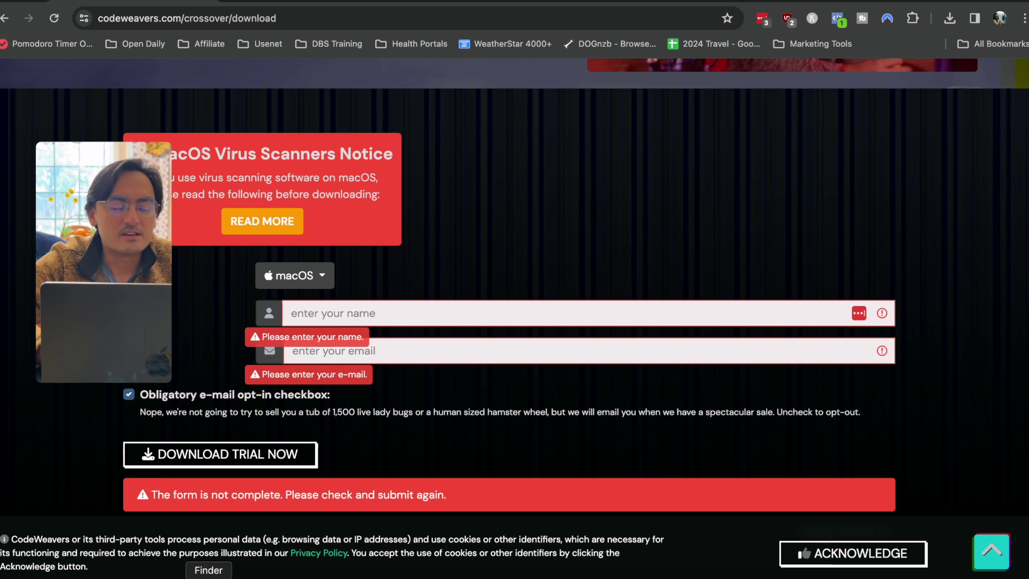
- Switch to Finder, find CrossOver in the Applications folder, and launch it in trial mode
left_click(208, 577)
key("shift+super+a")
key("a")
key("c")
key("r")
scroll(625, 309, "down", 3)
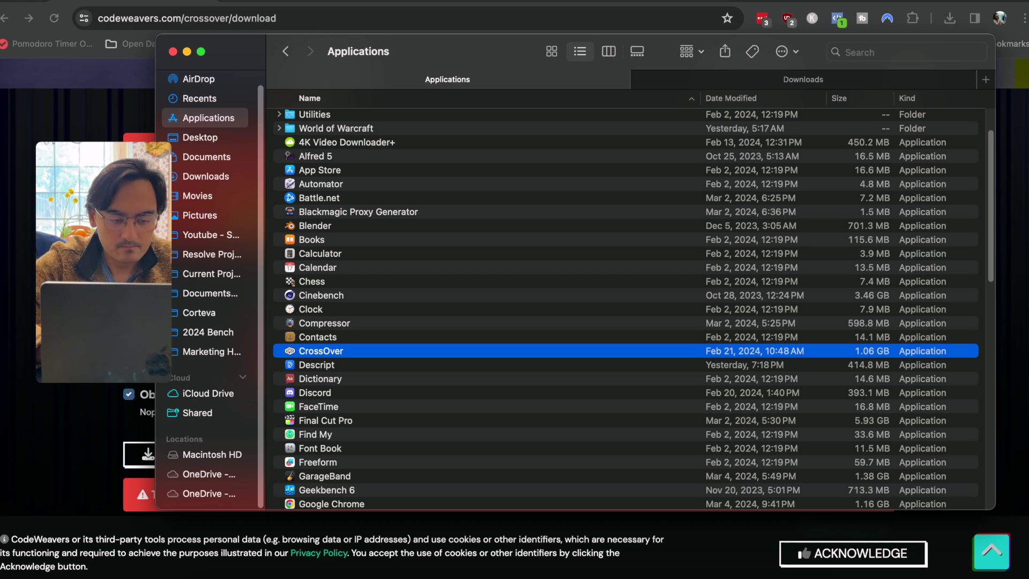
key("super+o")
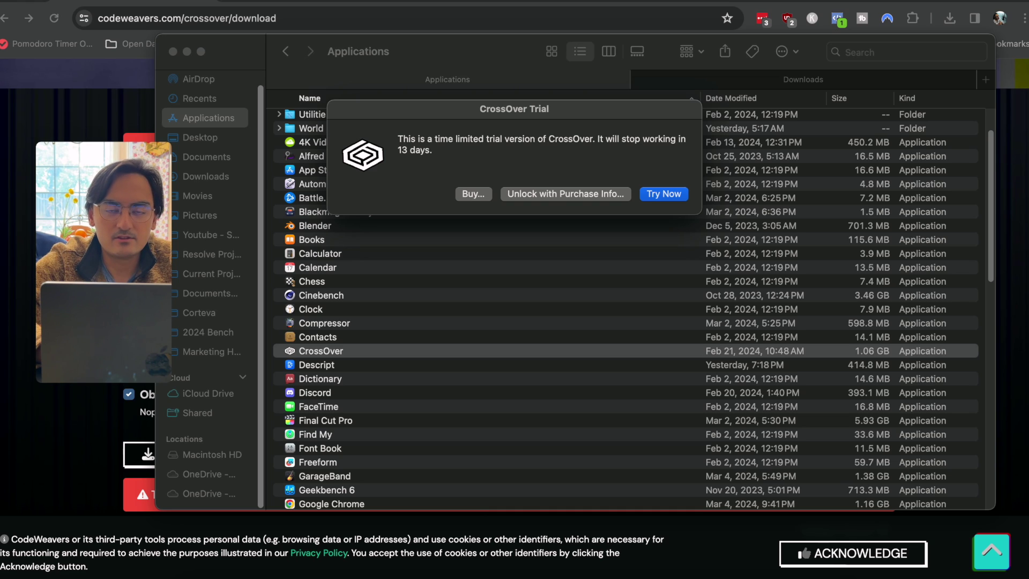
key("Return")
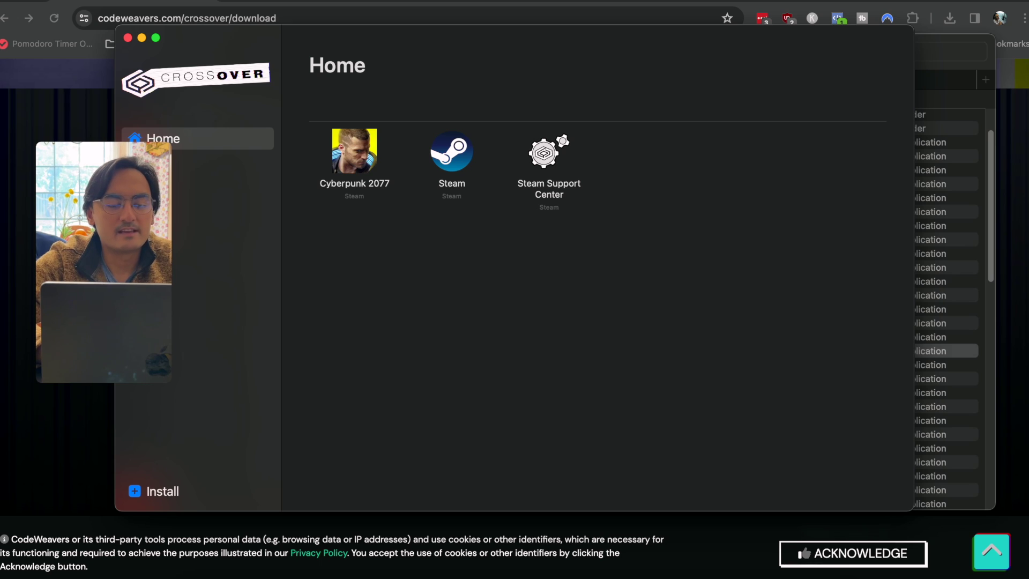
- Open Steam's entry among the installable Windows applications and examine its installer source and target bottle
left_click(163, 491)
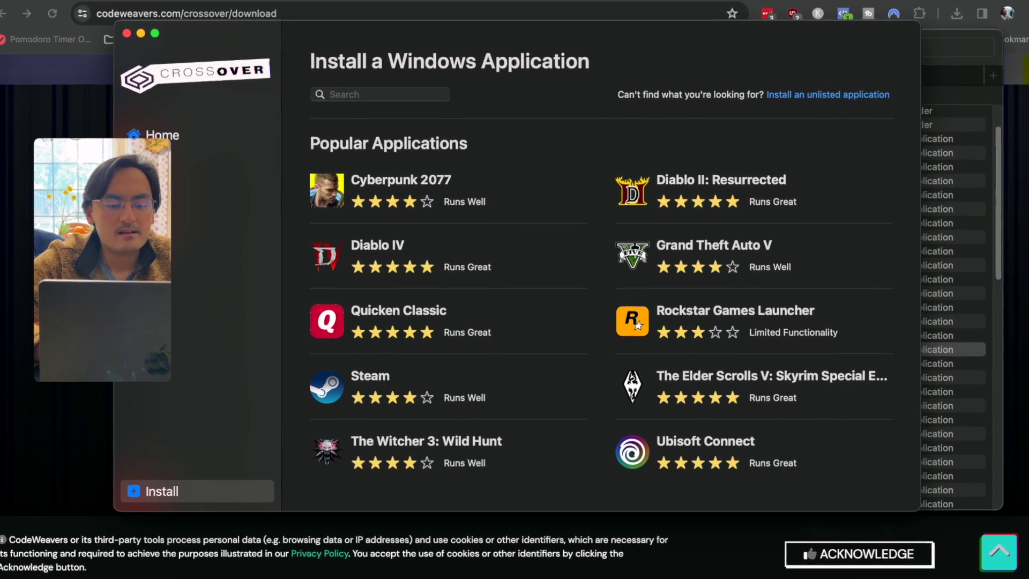
left_click(386, 374)
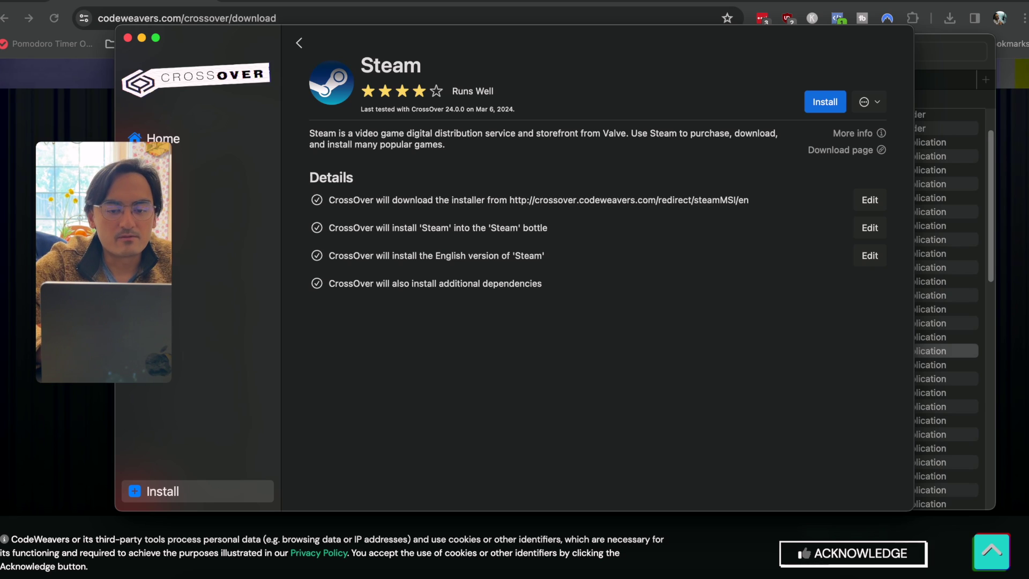
left_click_drag(743, 200, 702, 200)
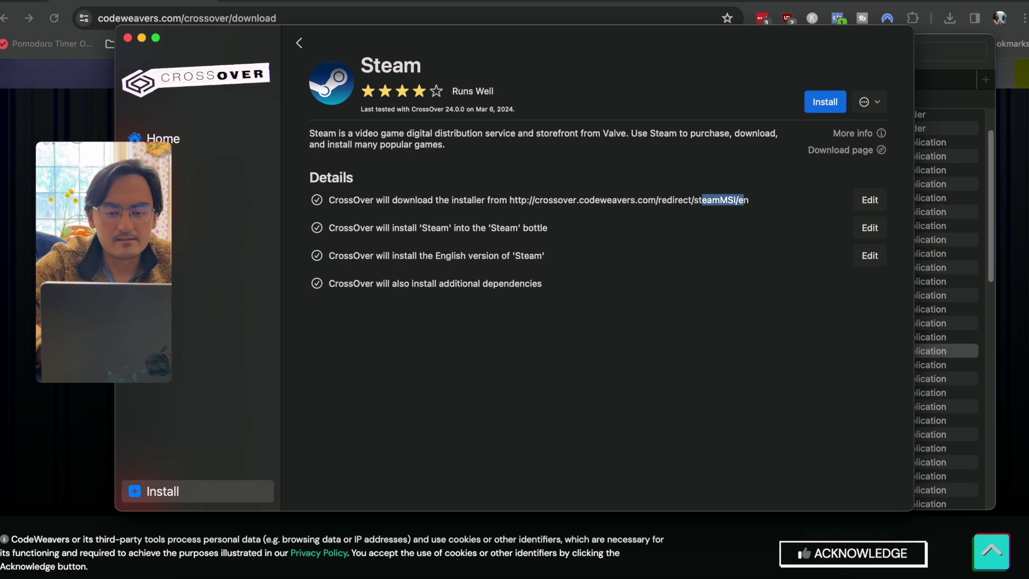
left_click_drag(548, 228, 397, 227)
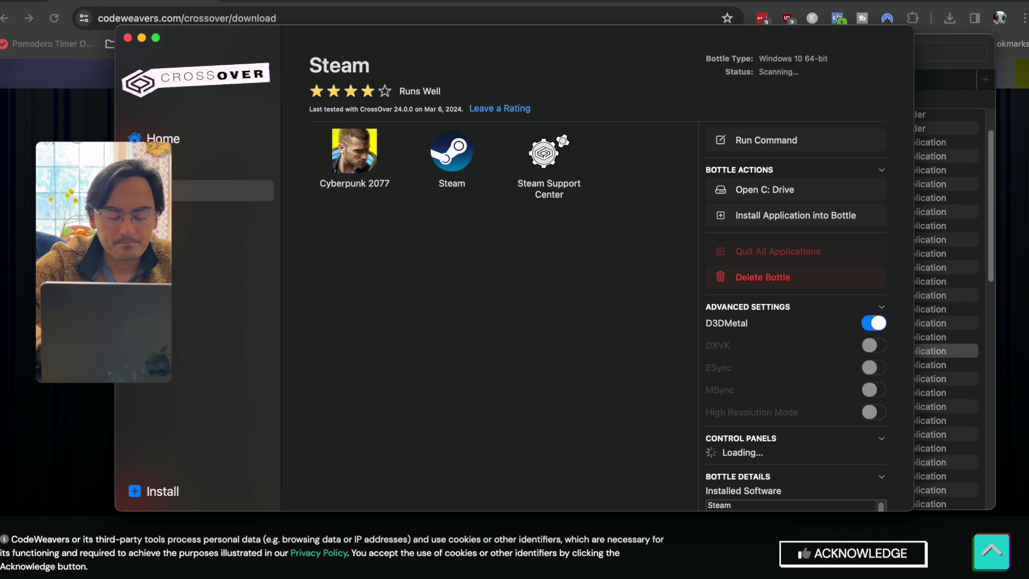
- Select Steam in the Steam bottle and examine the bottle's advanced settings, including D3DMetal and DXVK
left_click(451, 152)
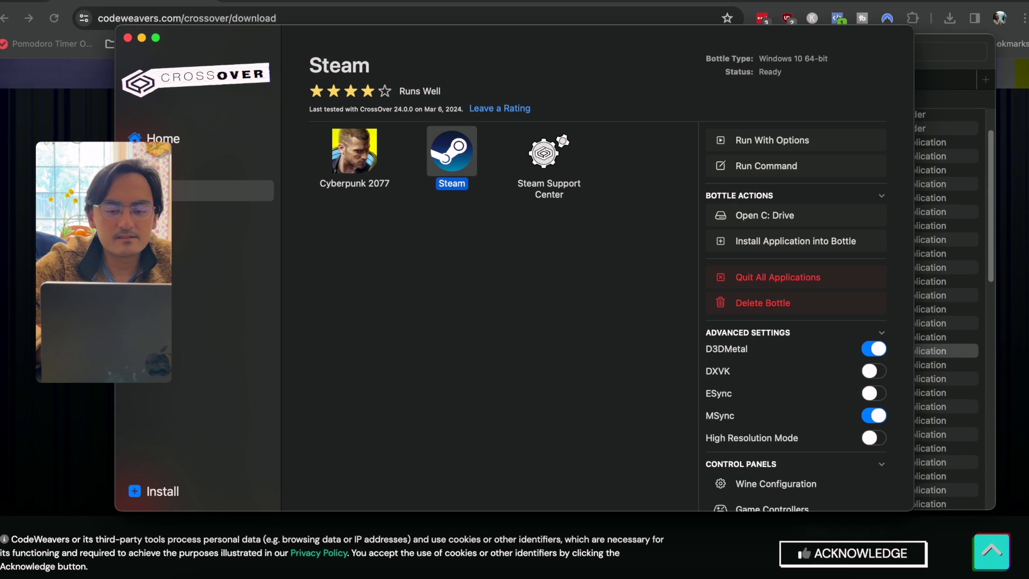
scroll(796, 322, "down", 4)
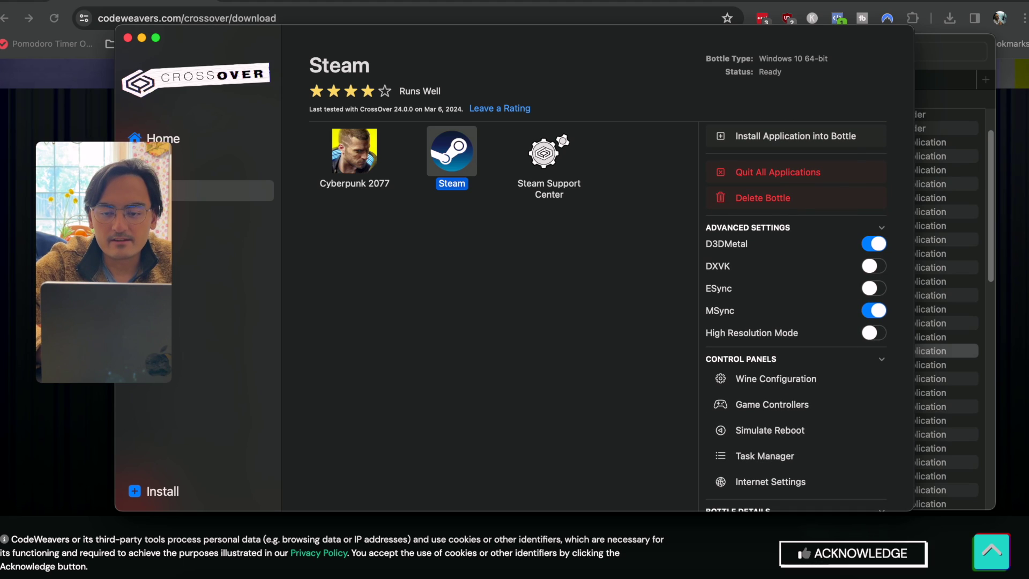
mouse_move(724, 246)
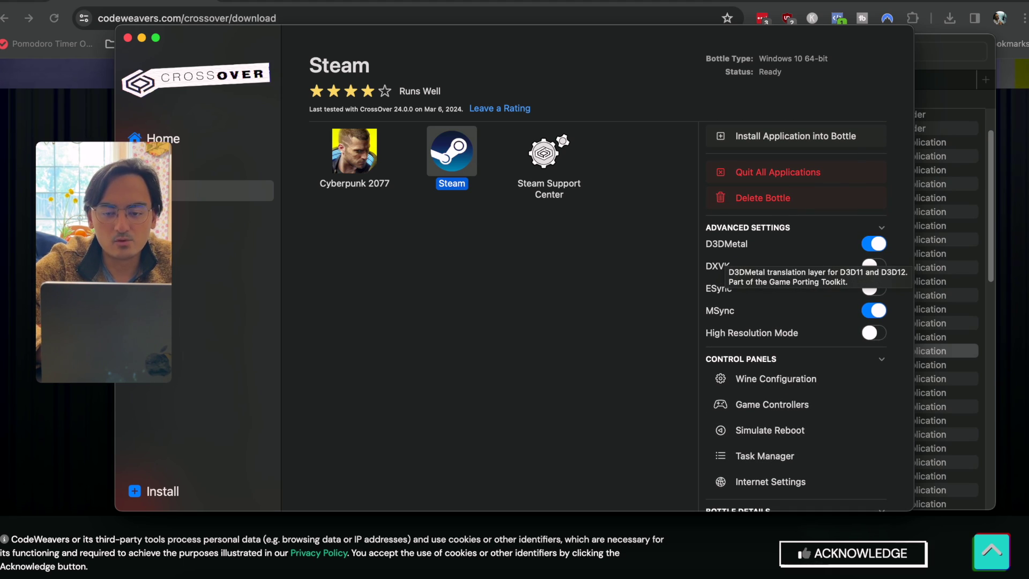
mouse_move(716, 265)
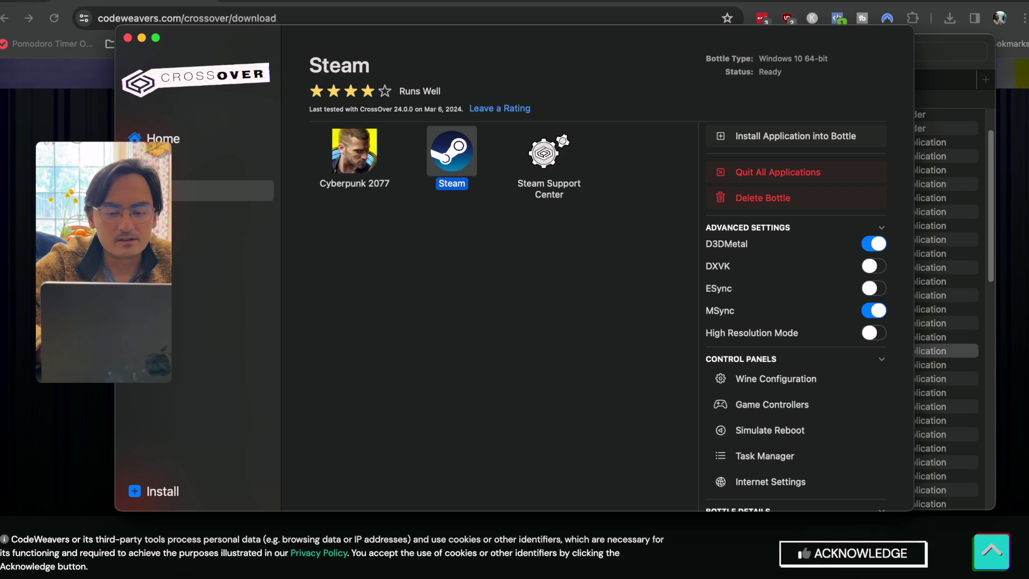
scroll(796, 317, "down", 1)
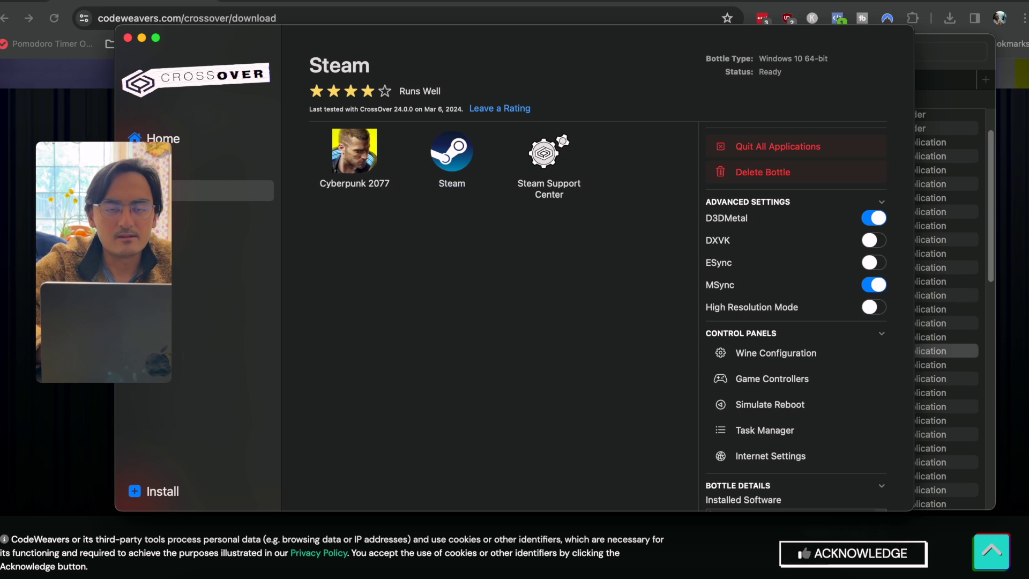
- Launch Steam from its bottle, close the promotional window, and reposition the Steam window on the desktop
double_click(451, 151)
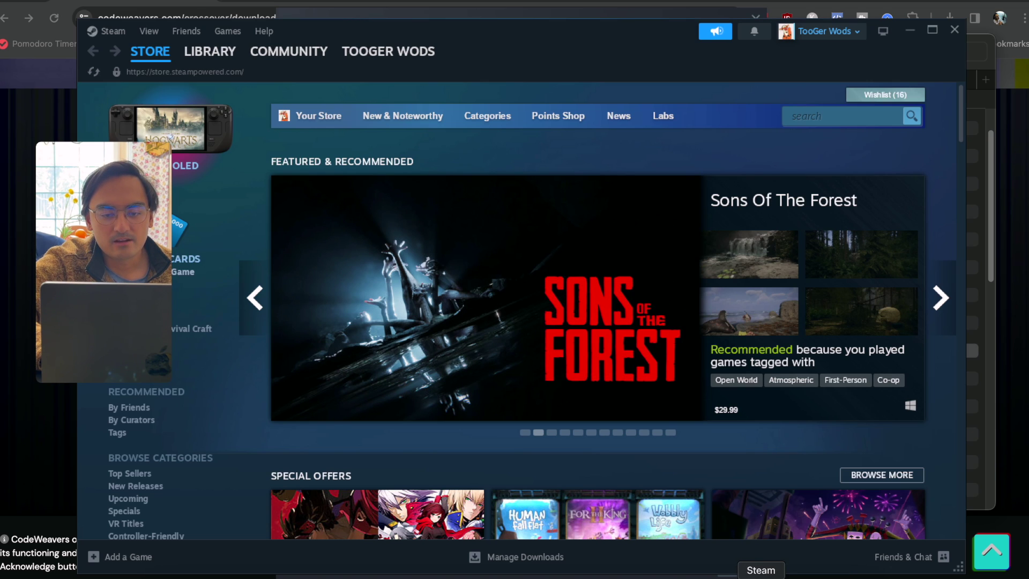
left_click_drag(515, 31, 517, 140)
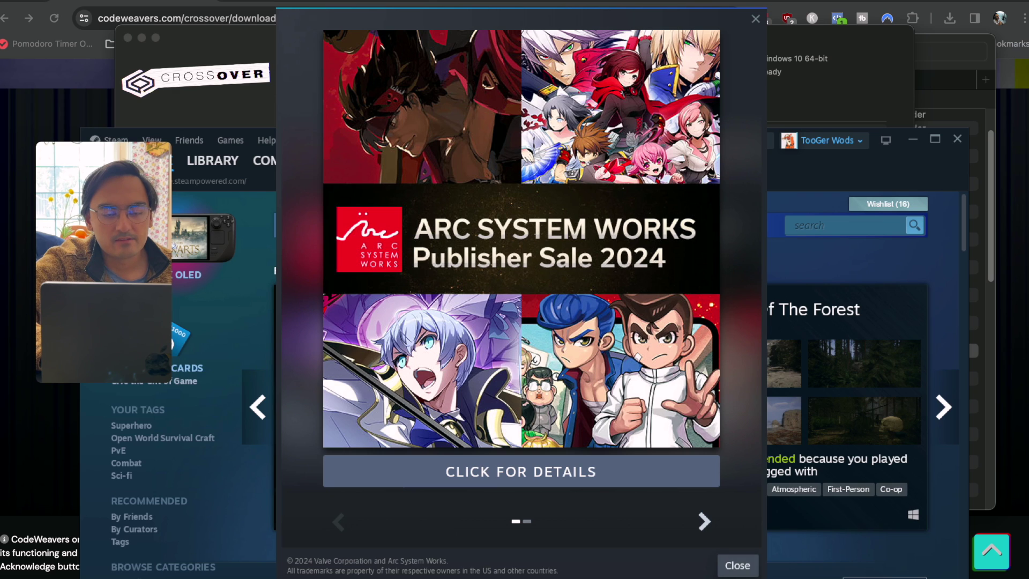
left_click(738, 565)
left_click_drag(472, 160, 471, 8)
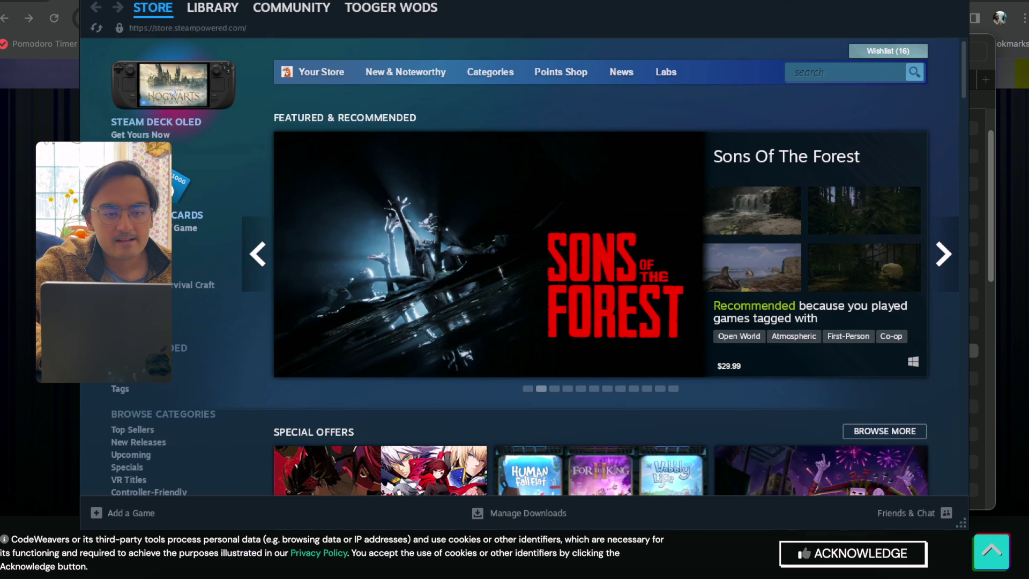
- Filter the Steam library to ready-to-play games and select Cyberpunk 2077
left_click(212, 7)
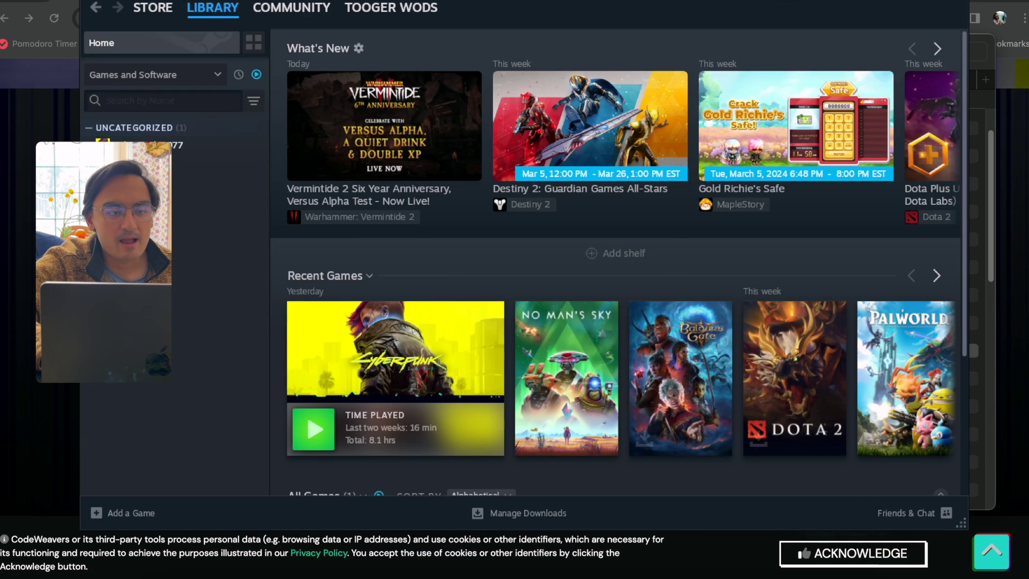
scroll(177, 181, "up", 15)
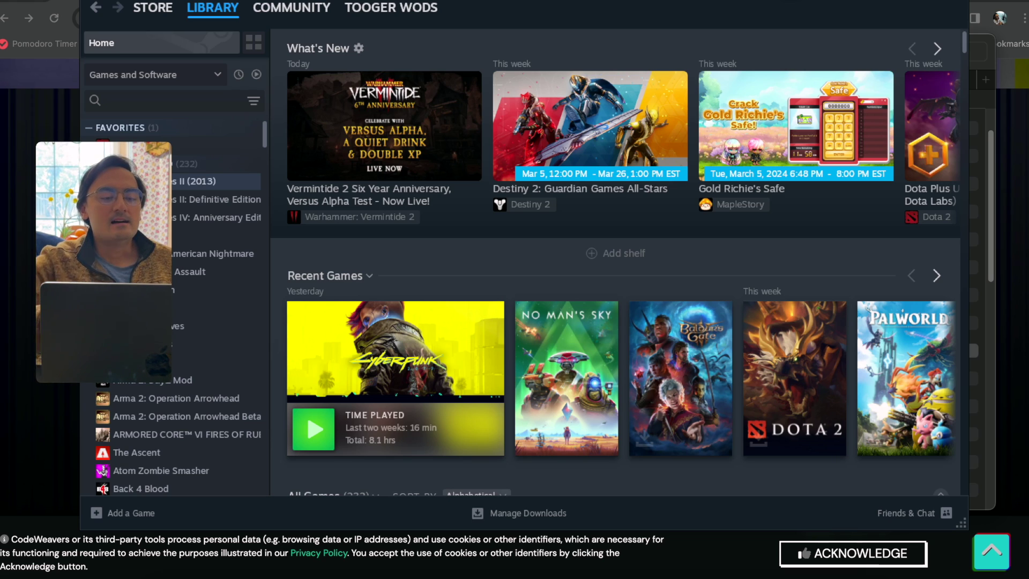
left_click(256, 75)
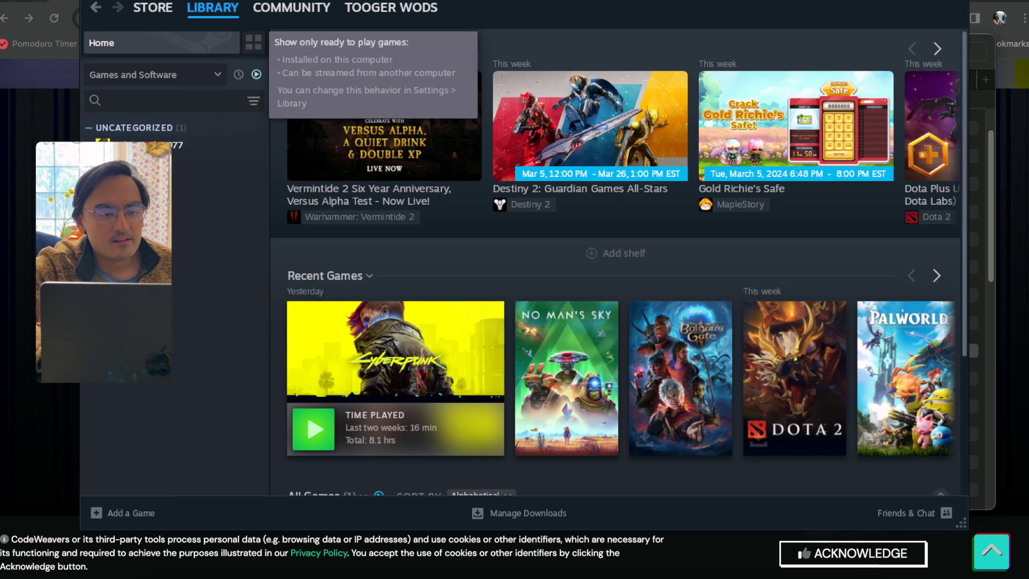
left_click(177, 145)
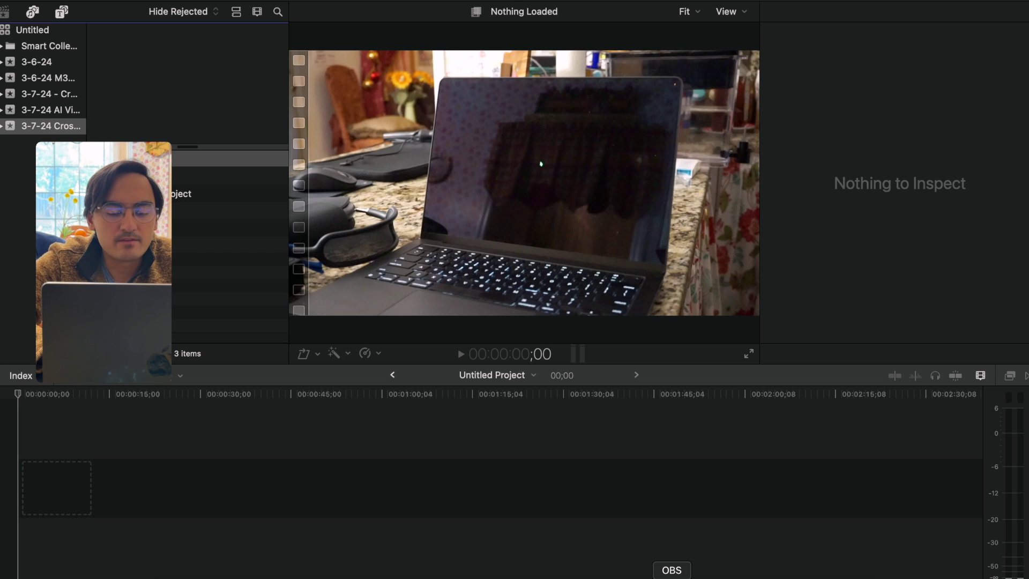
- Switch to Final Cut Pro and append two clips from the CrossOver event to the end of the Untitled Project timeline
left_click(642, 578)
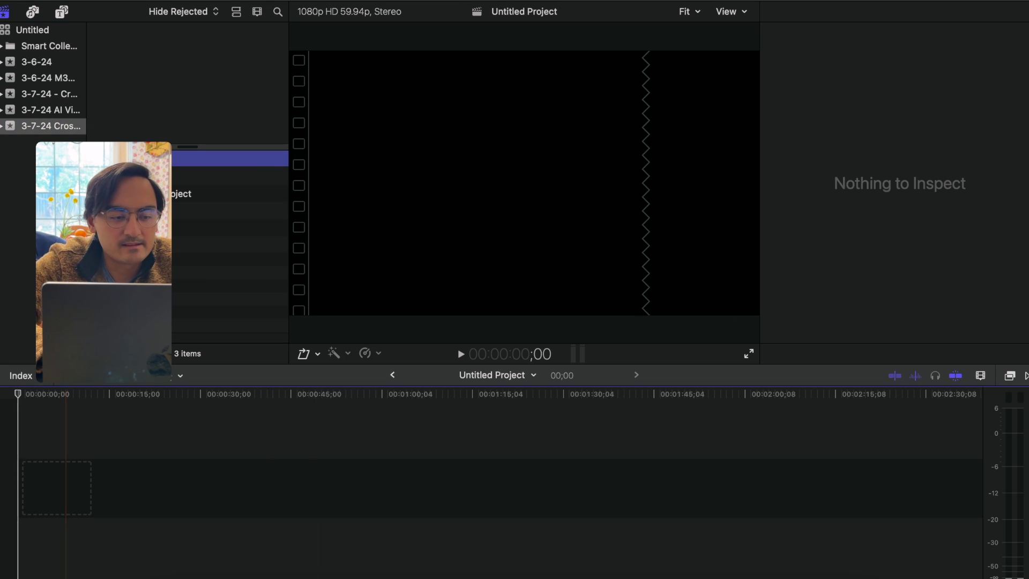
left_click(134, 228)
left_click(134, 243, "shift")
key("e")
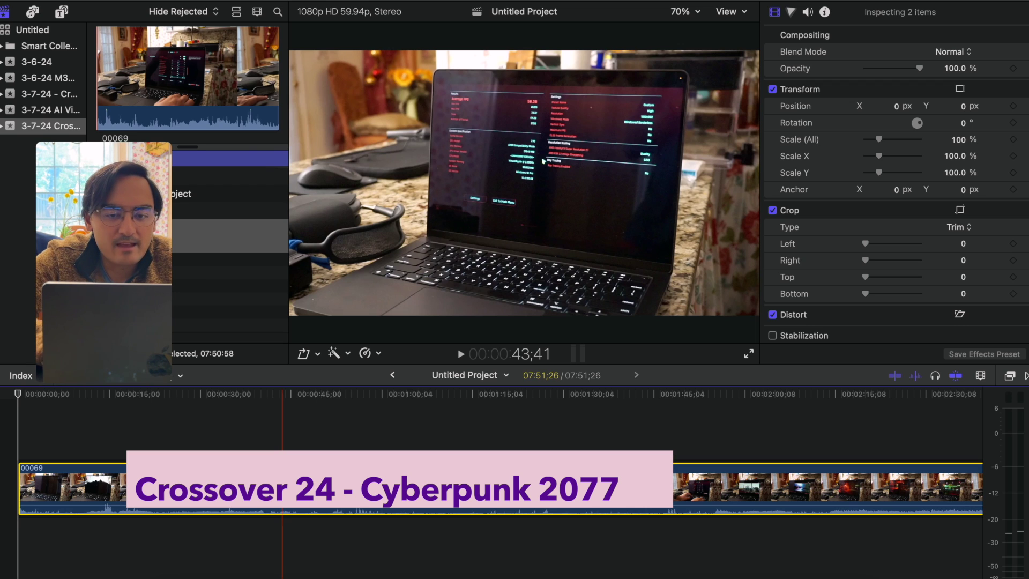
- Skim the Cyberpunk 2077 footage on the timeline between about 1:00 and 2:08 to review the graphics settings and benchmark start
left_click(502, 394)
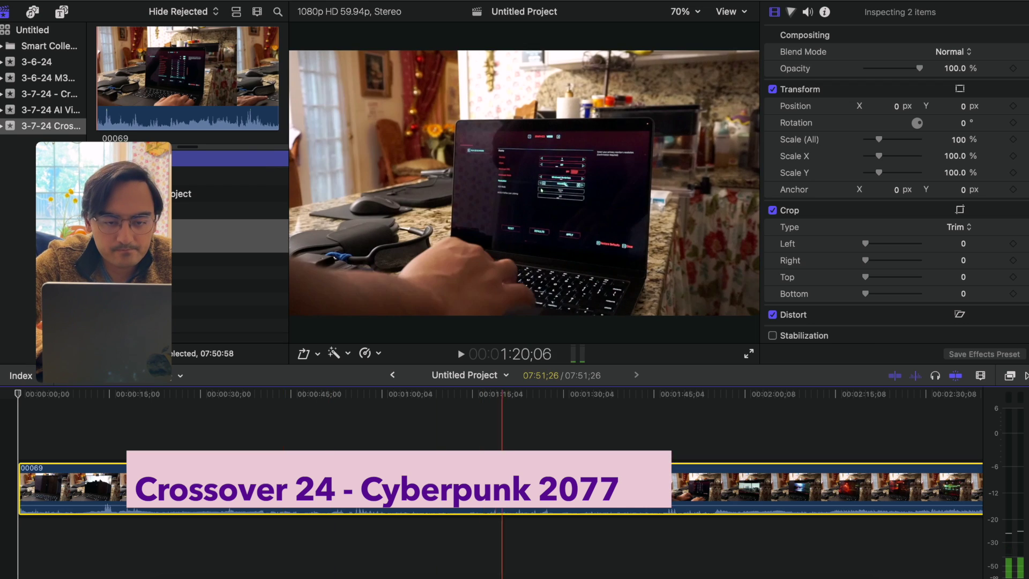
left_click(384, 394)
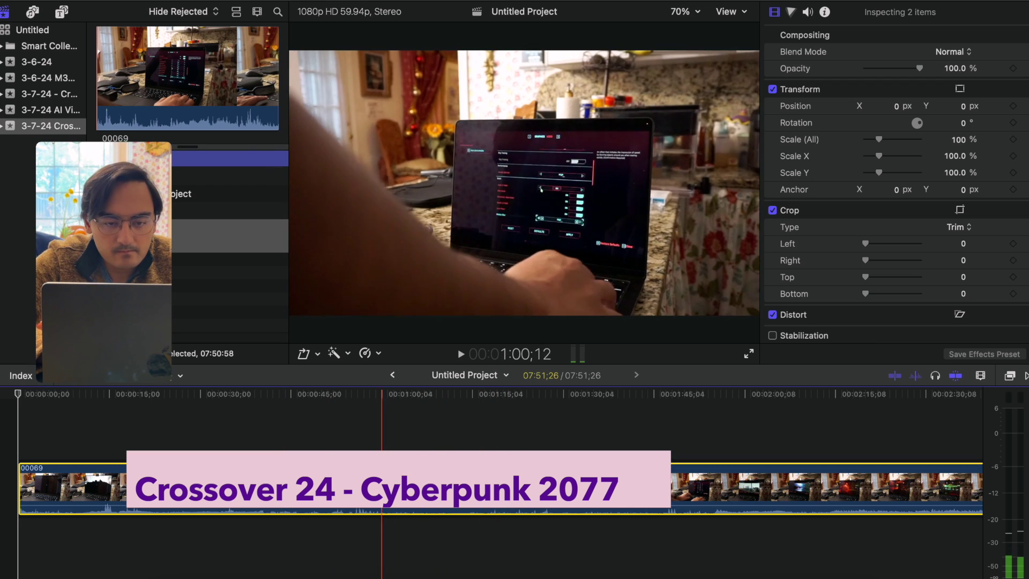
left_click(505, 394)
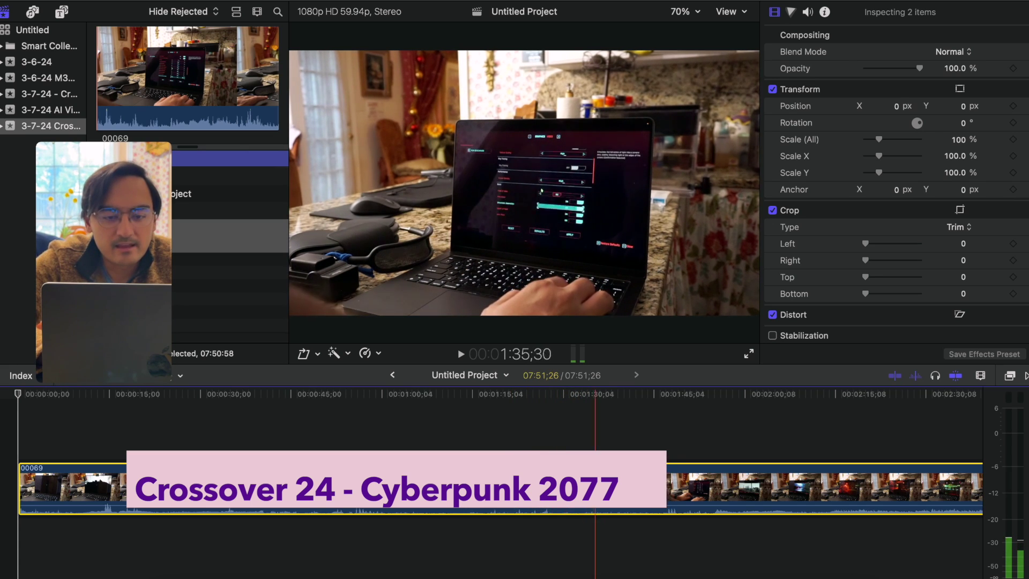
left_click_drag(622, 393, 673, 394)
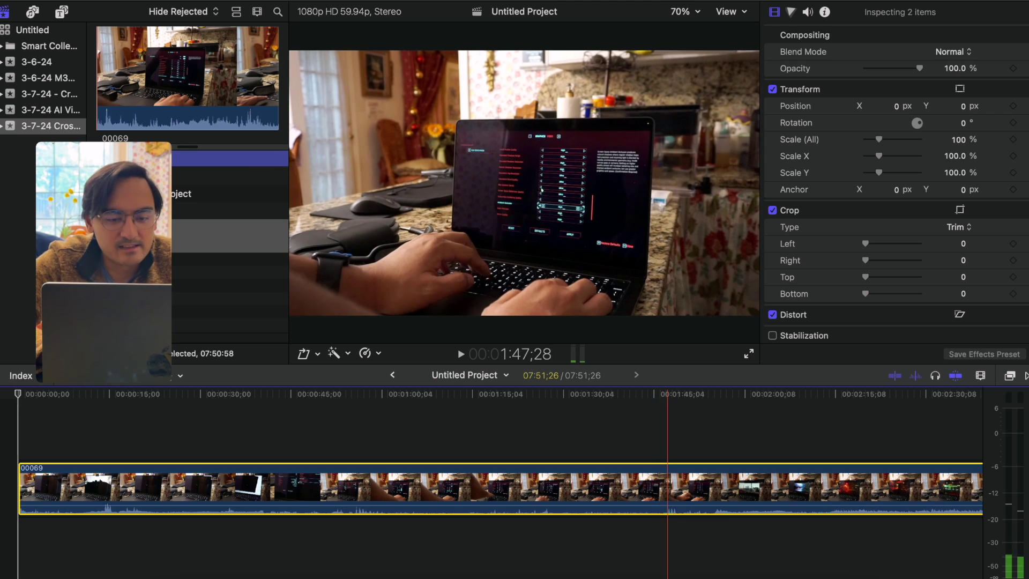
scroll(790, 487, "right", 3)
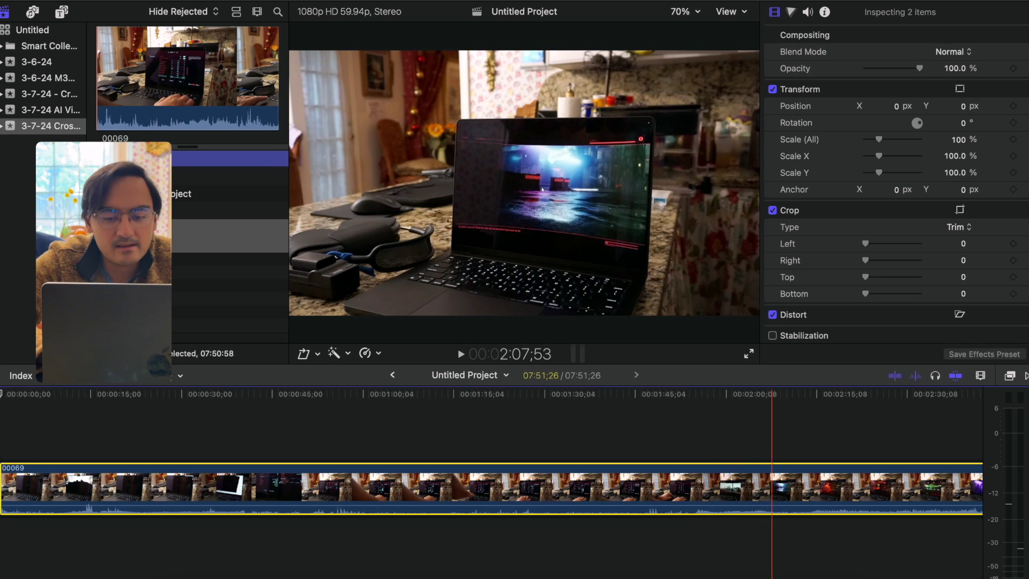
- Raise the sound volume and skim the Cyberpunk 2077 benchmark footage on the timeline from about 2:08 to 2:41
left_click_drag(781, 394, 678, 394)
key("XF86AudioRaiseVolume")
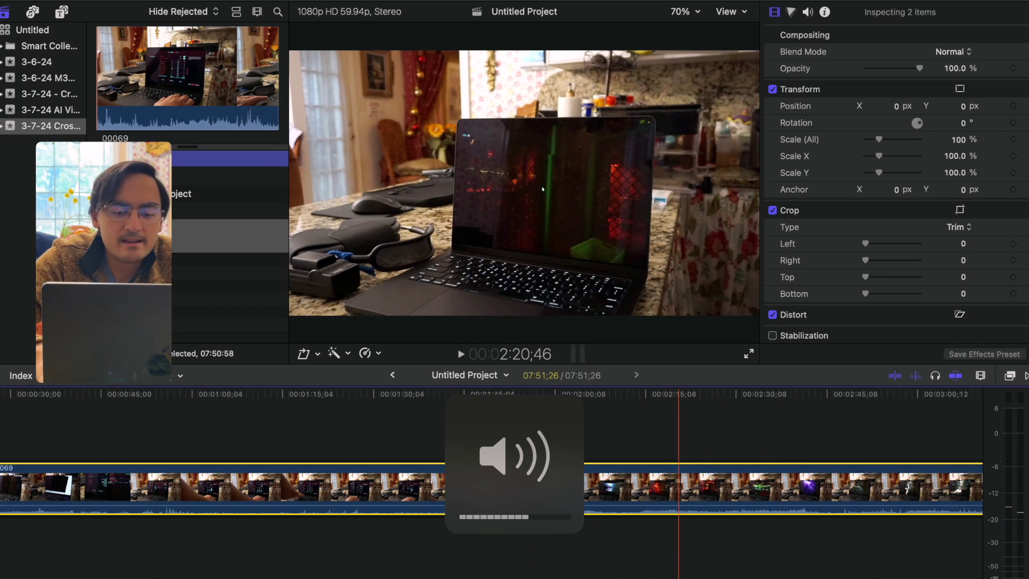
scroll(679, 488, "right", 3)
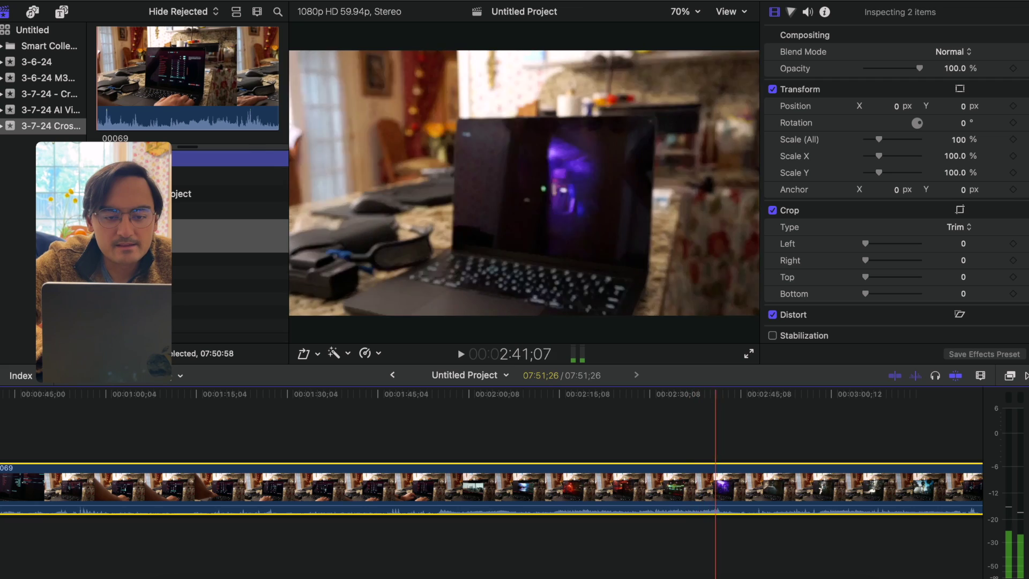
scroll(746, 488, "right", 2)
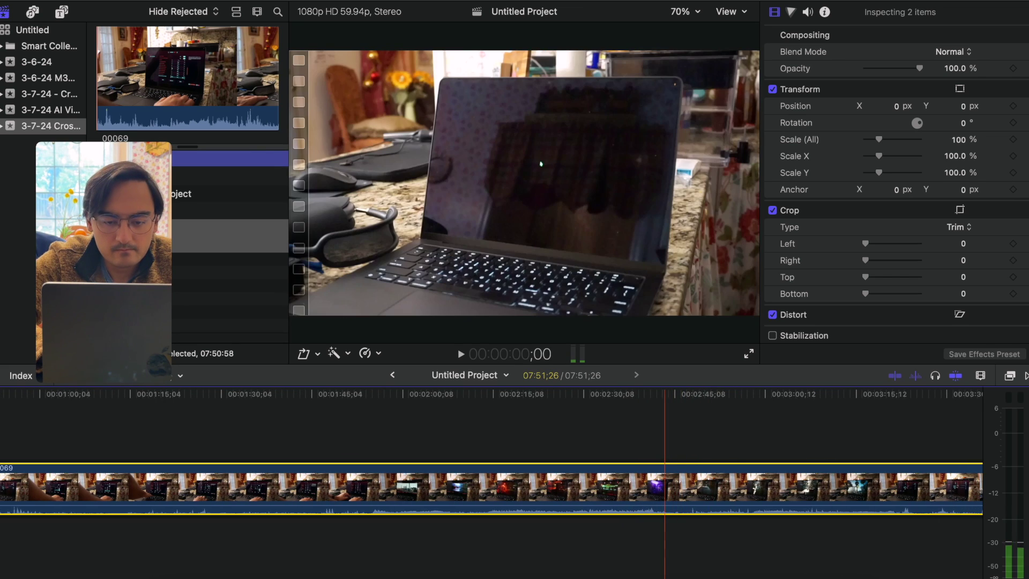
- Enlarge the viewer by shrinking the timeline's height, hiding the inspector and narrowing the browser
left_click_drag(746, 374, 747, 474)
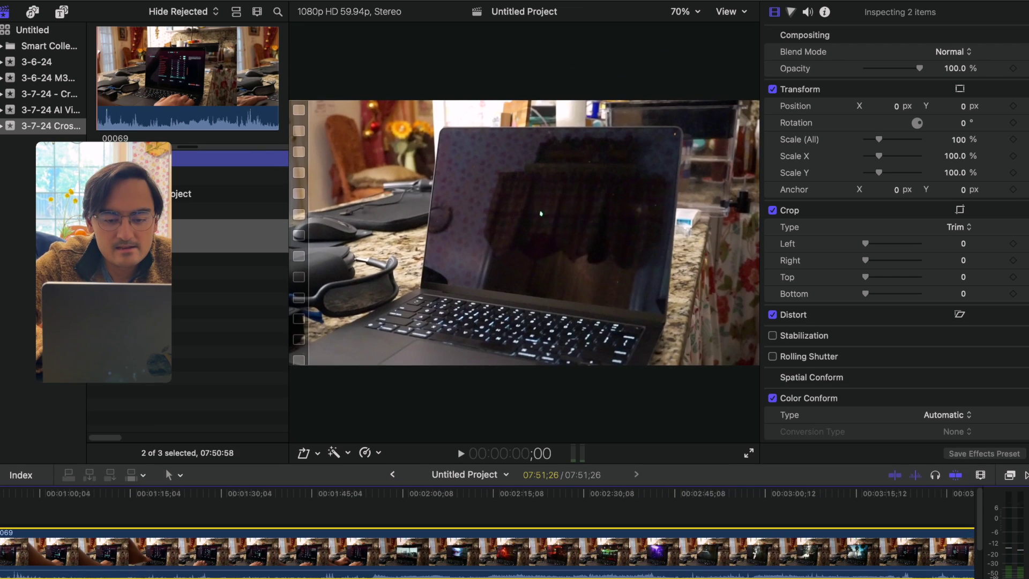
left_click(954, 68)
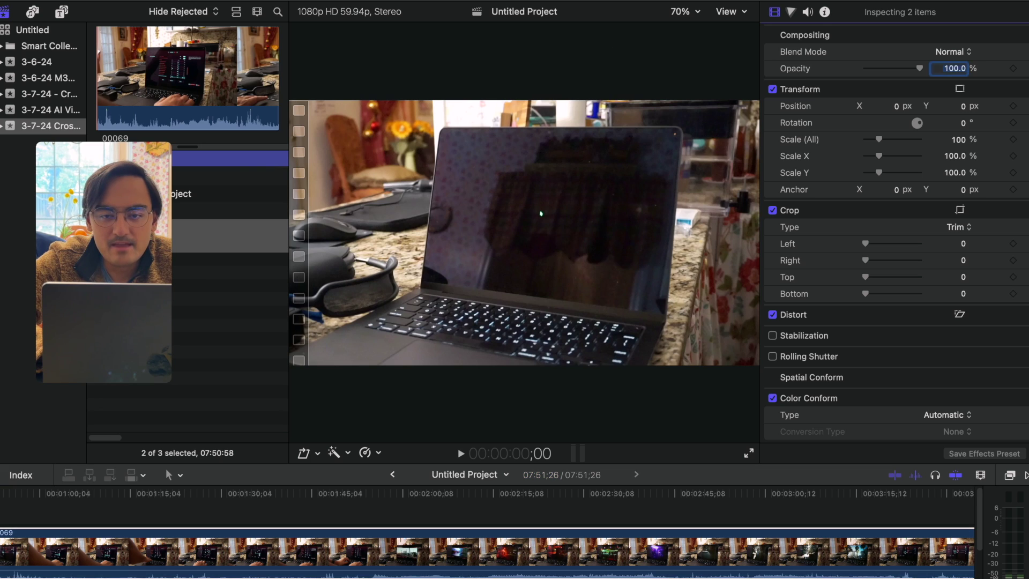
key("super+4")
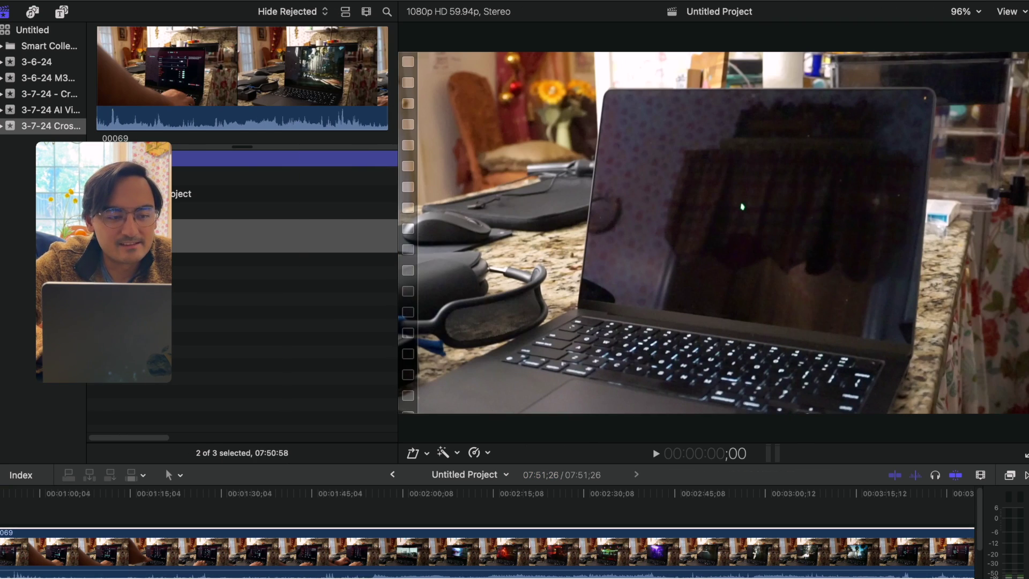
key("super+grave")
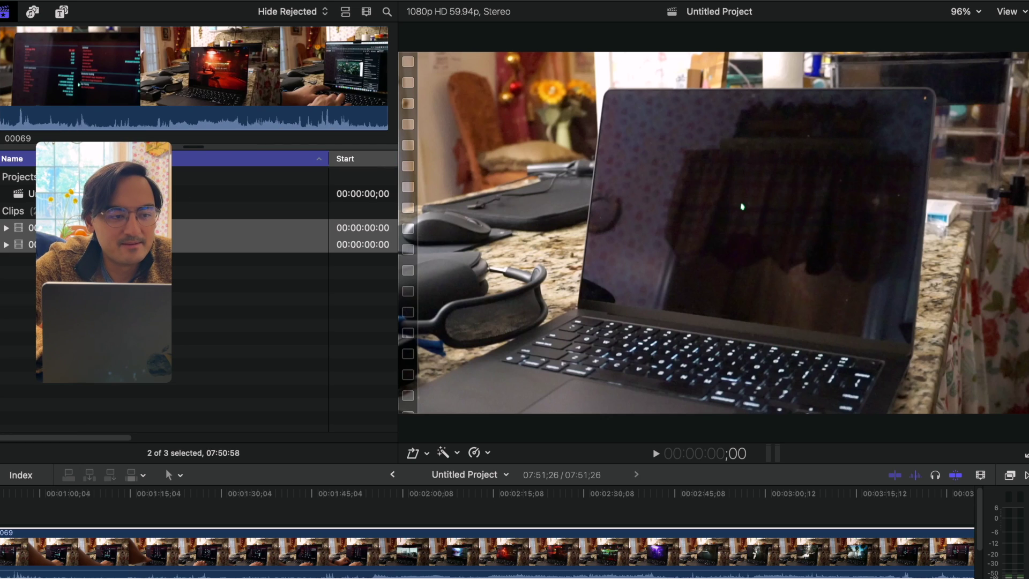
key("super+grave")
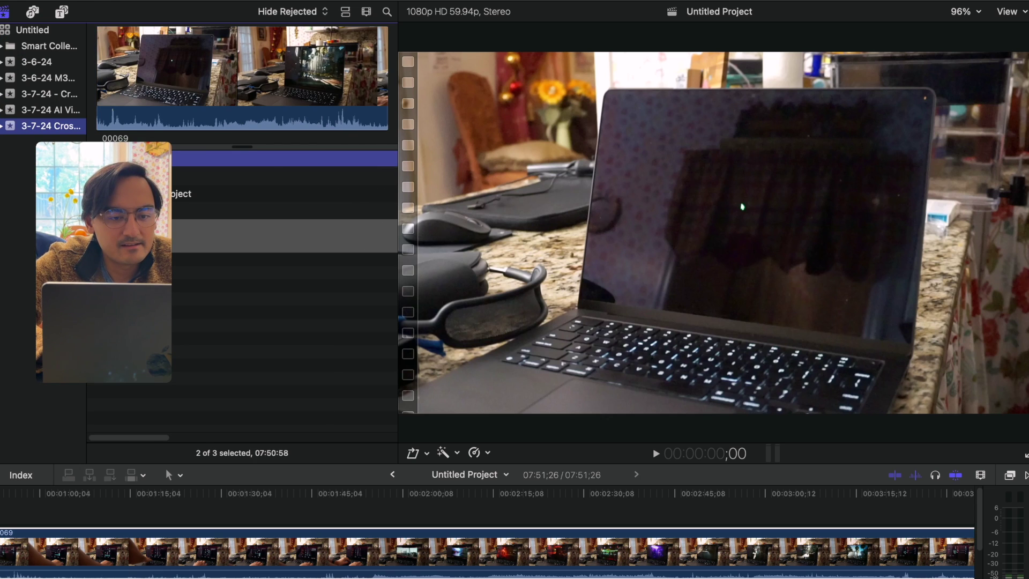
key("super+3")
key("ctrl+super+1")
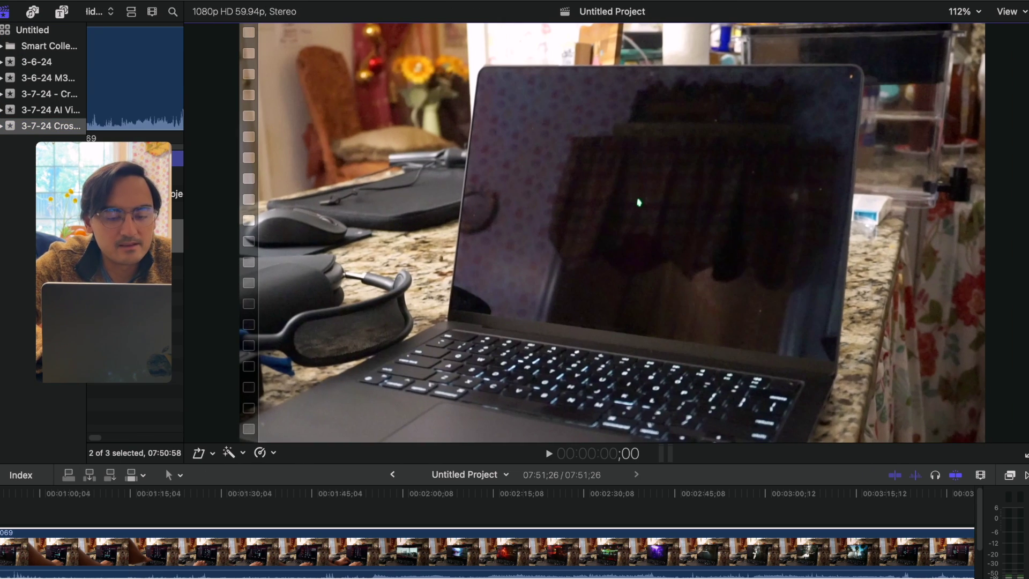
- Skim the rest of the first timeline clip from about 2:57 to 4:08 to review the gameplay footage
key("super+2")
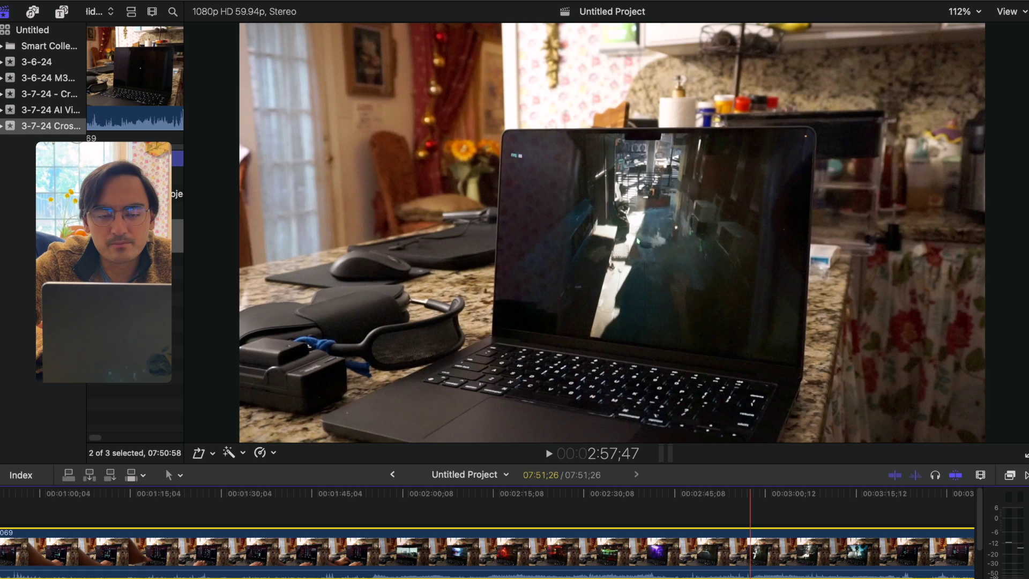
scroll(487, 534, "right", 8)
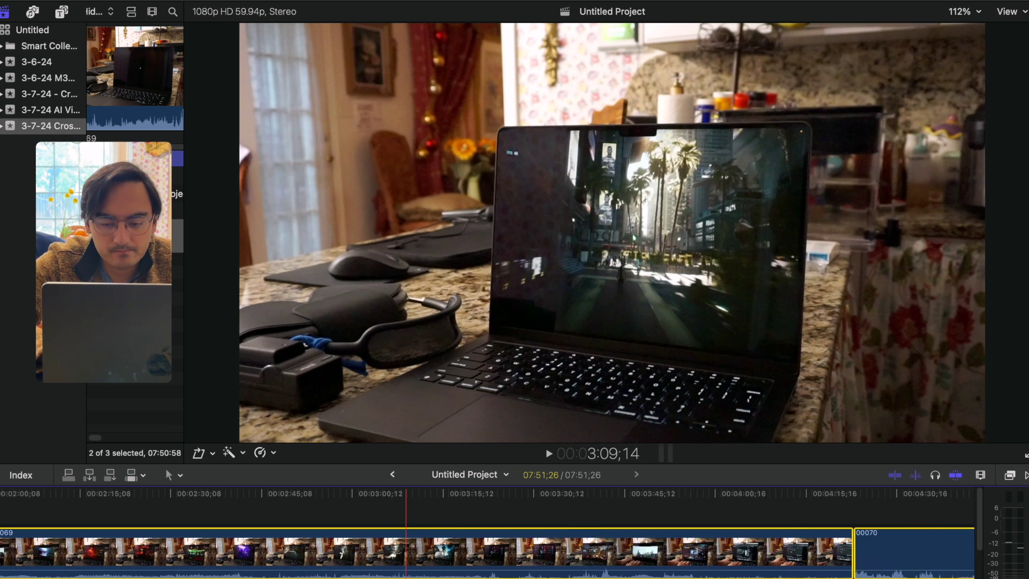
scroll(412, 534, "right", 1)
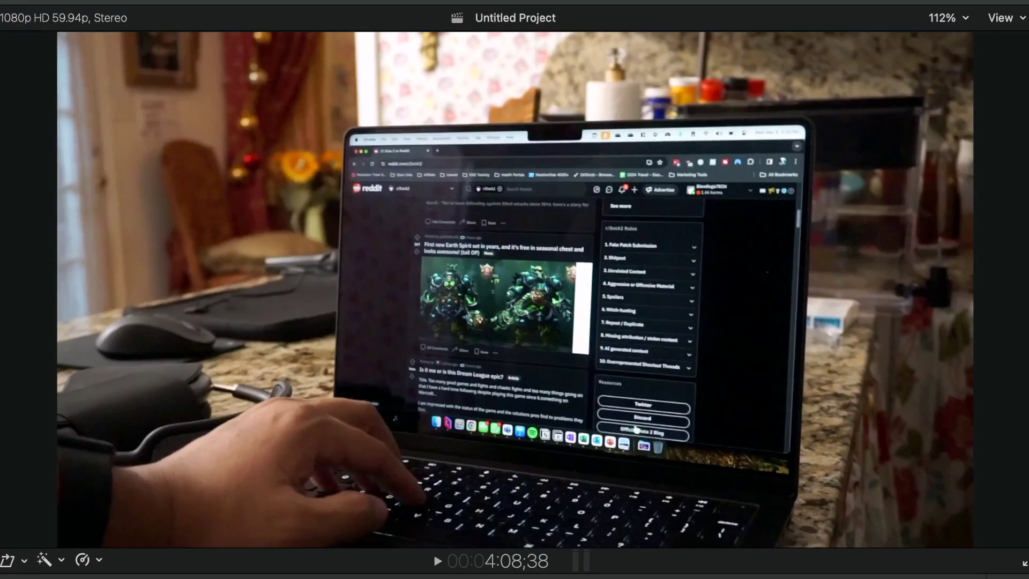